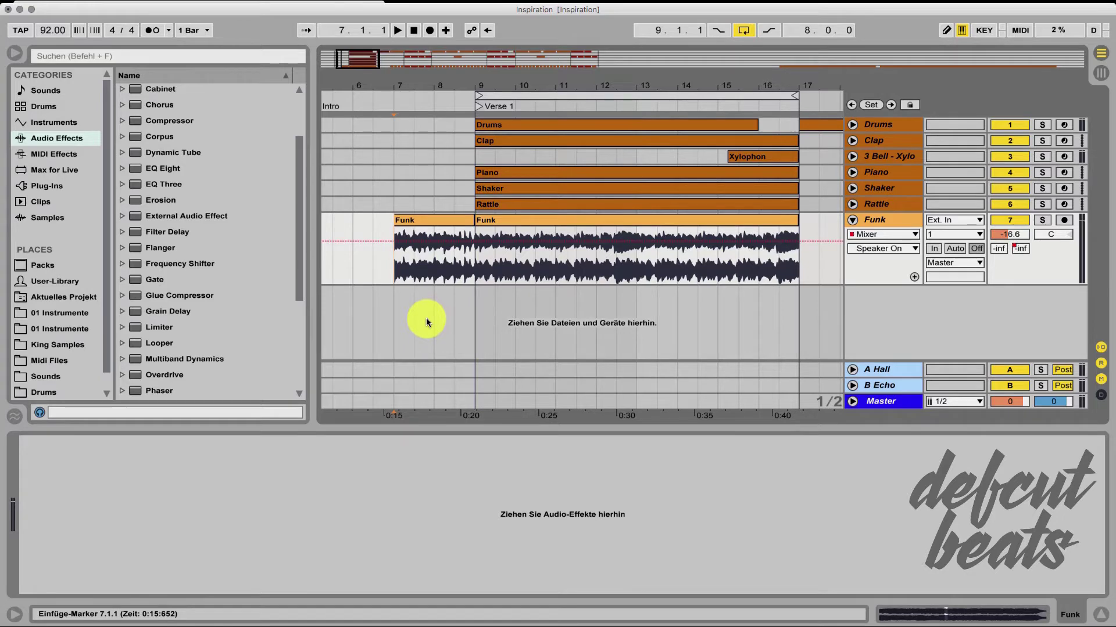
Play the arrangement, set the start point to bar 9, and stop playback.
key(space)
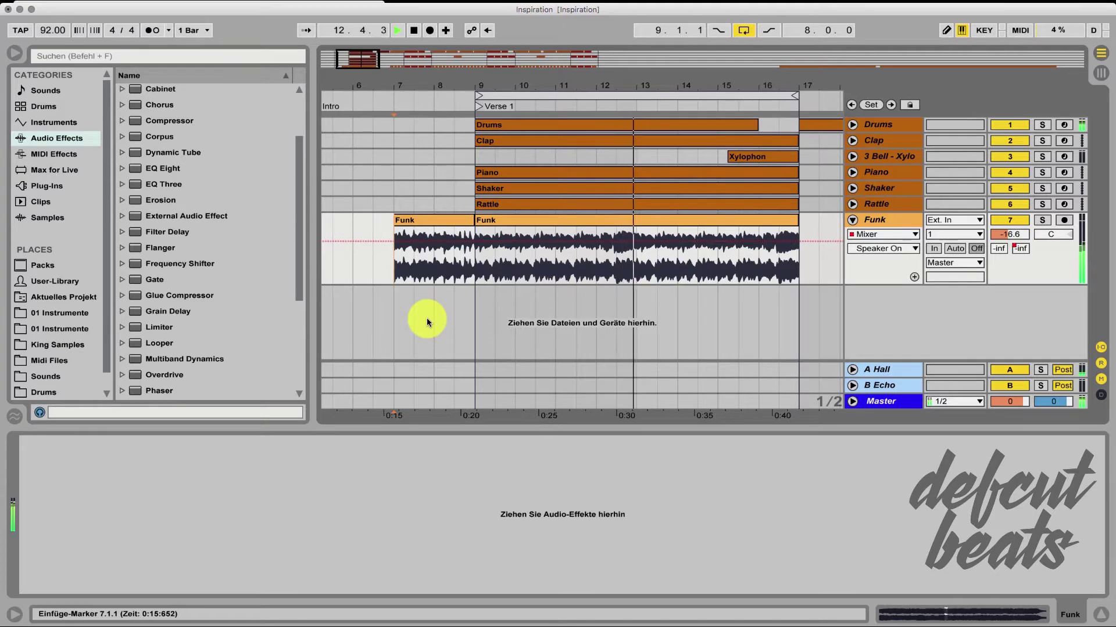
click(474, 263)
key(space)
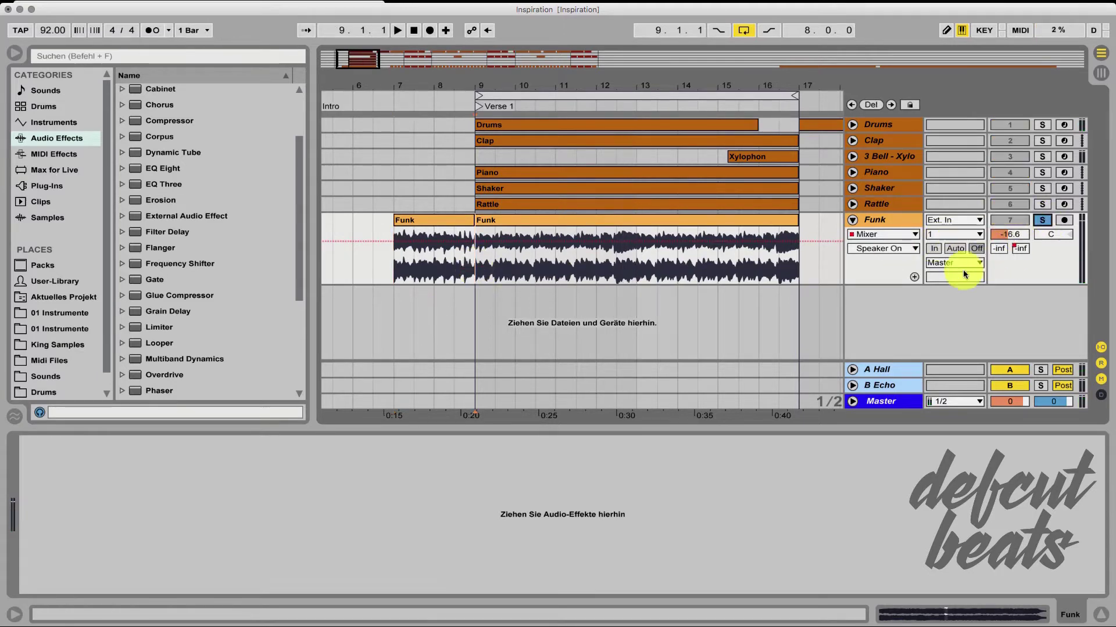
Load EQ Eight on the Funk track and boost band 1's low shelf +9.79 dB at 127 Hz.
double_click(173, 169)
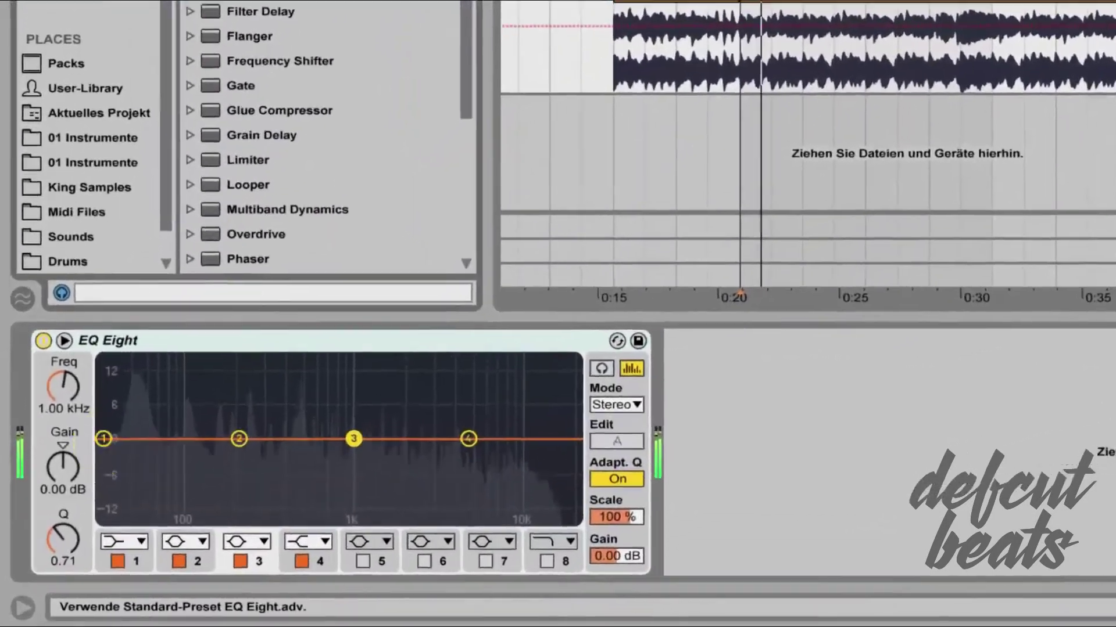
drag(66, 506, 78, 491)
drag(130, 403, 217, 381)
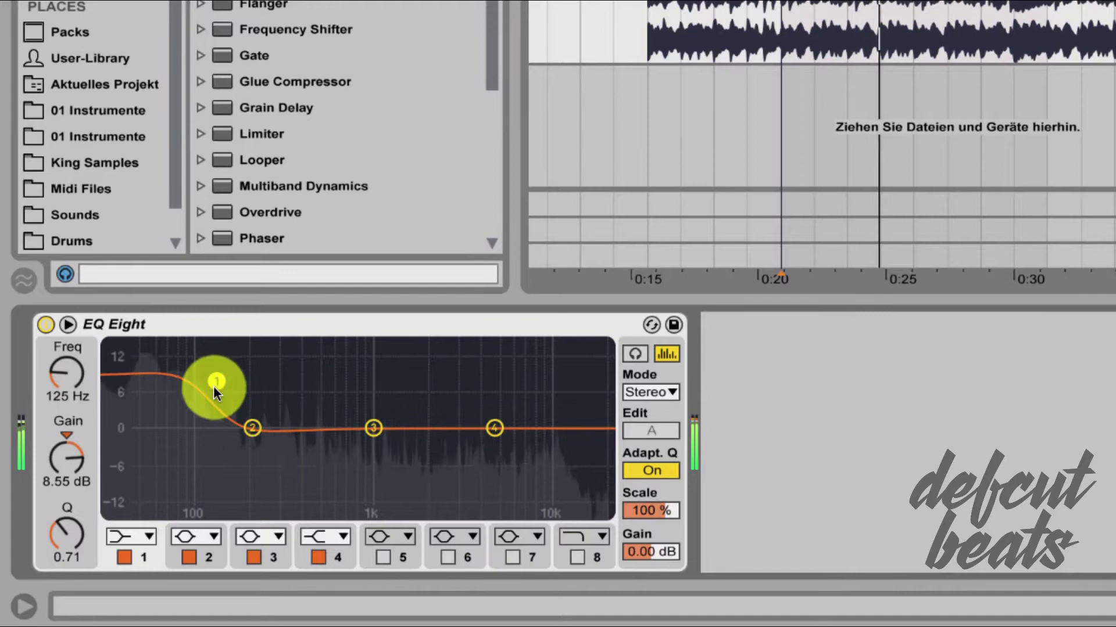
click(196, 454)
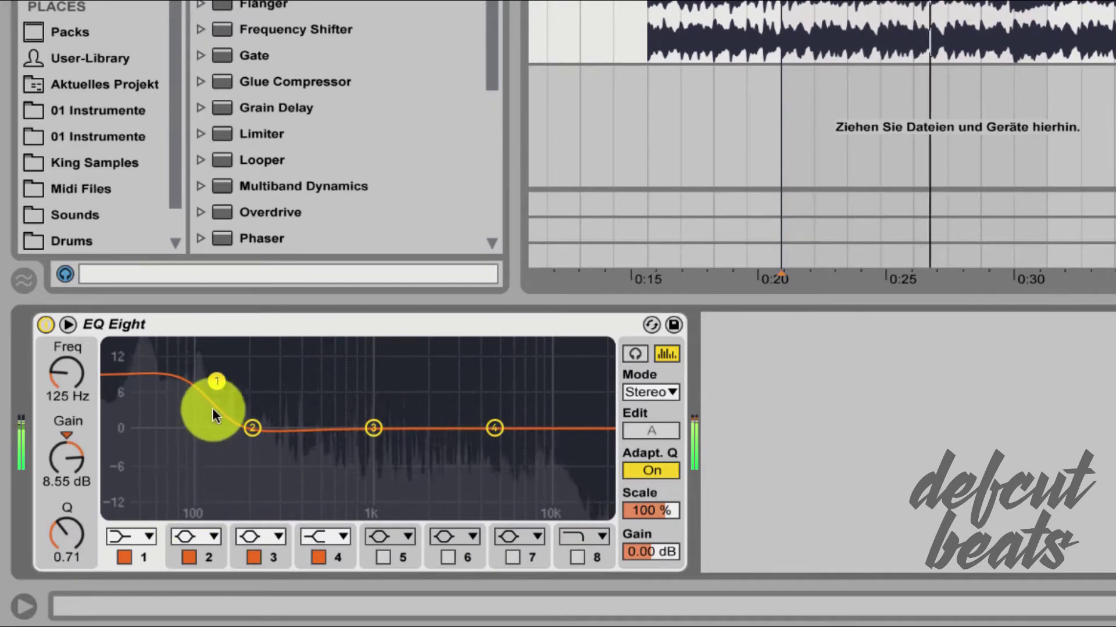
drag(216, 382, 218, 374)
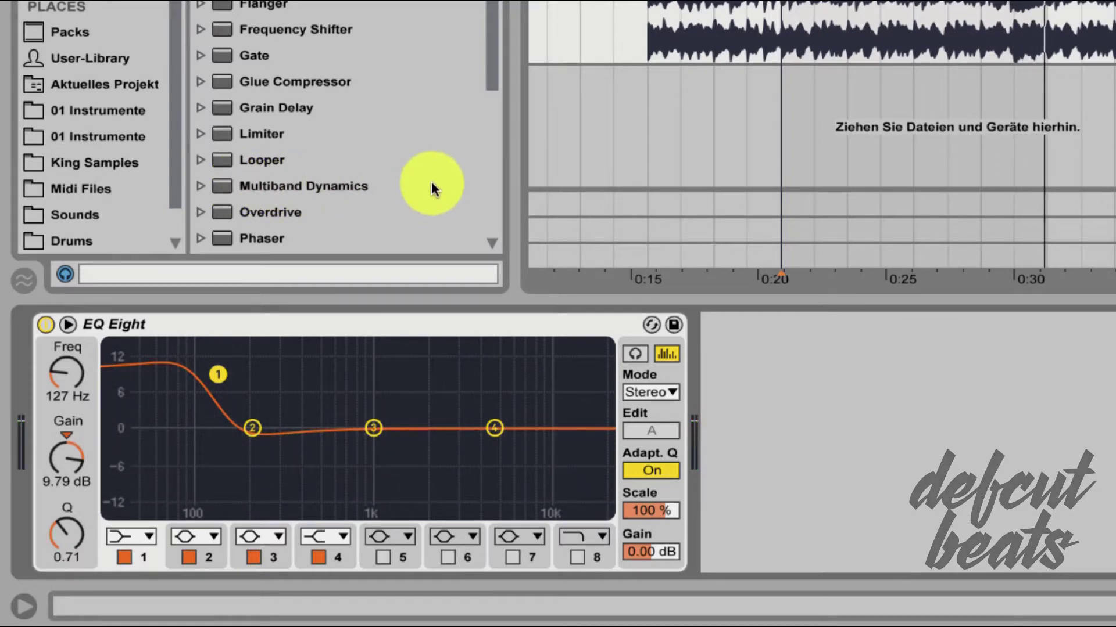
scroll(431, 188, down, 6)
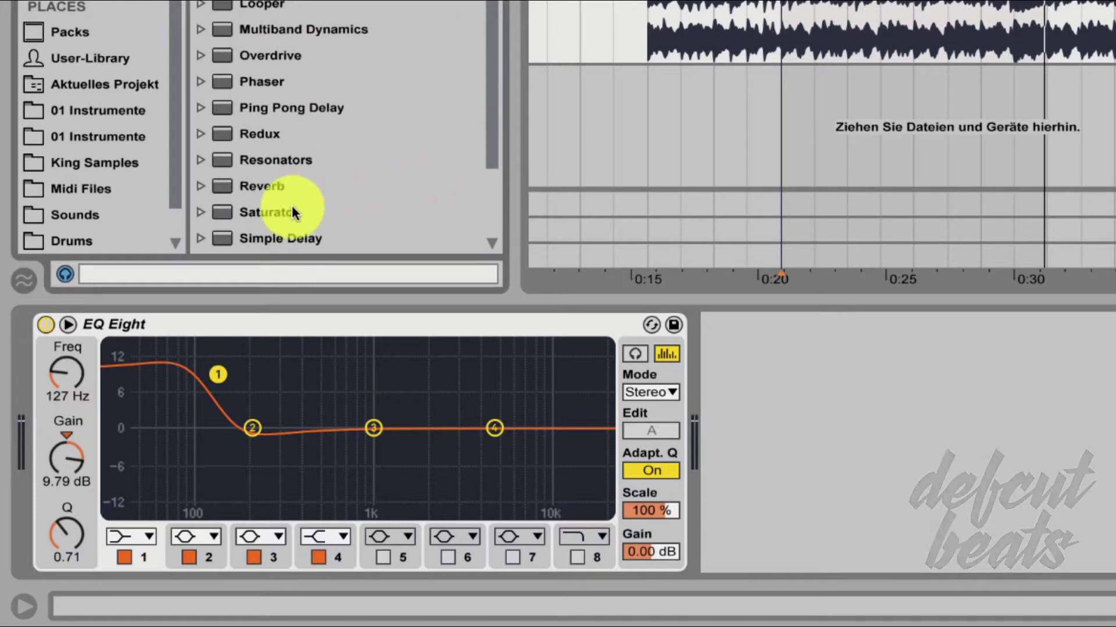
Insert a Saturator after EQ Eight with 9.71 dB drive and set EQ output gain to -5.81 dB.
drag(292, 210, 744, 351)
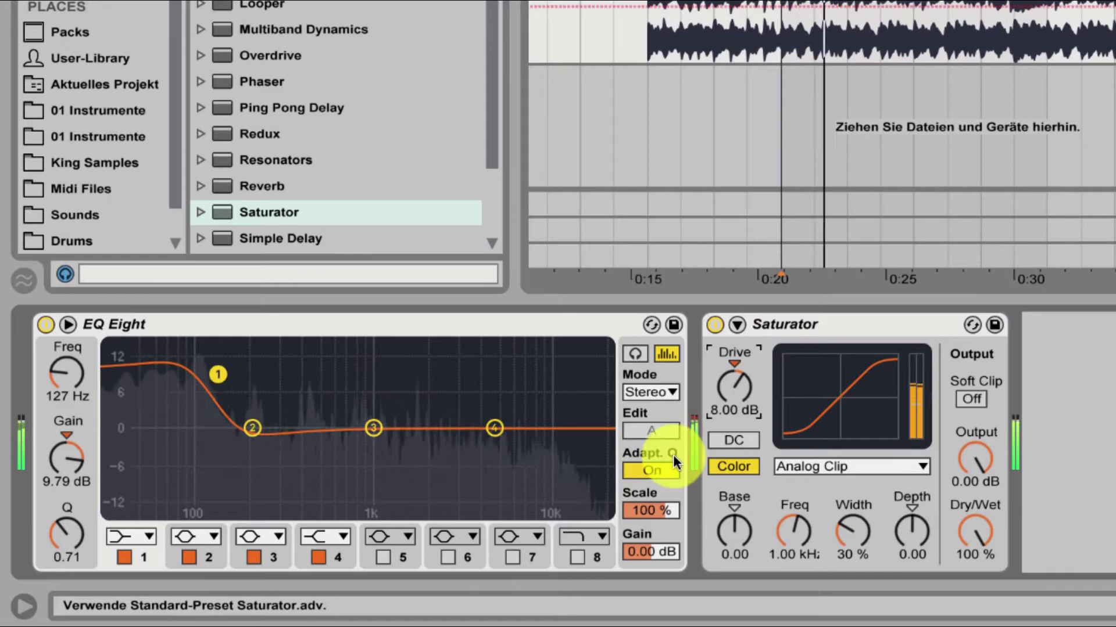
drag(649, 552, 649, 587)
mouse_move(735, 382)
mouse_down()
mouse_move(734, 366)
mouse_move(733, 383)
mouse_up()
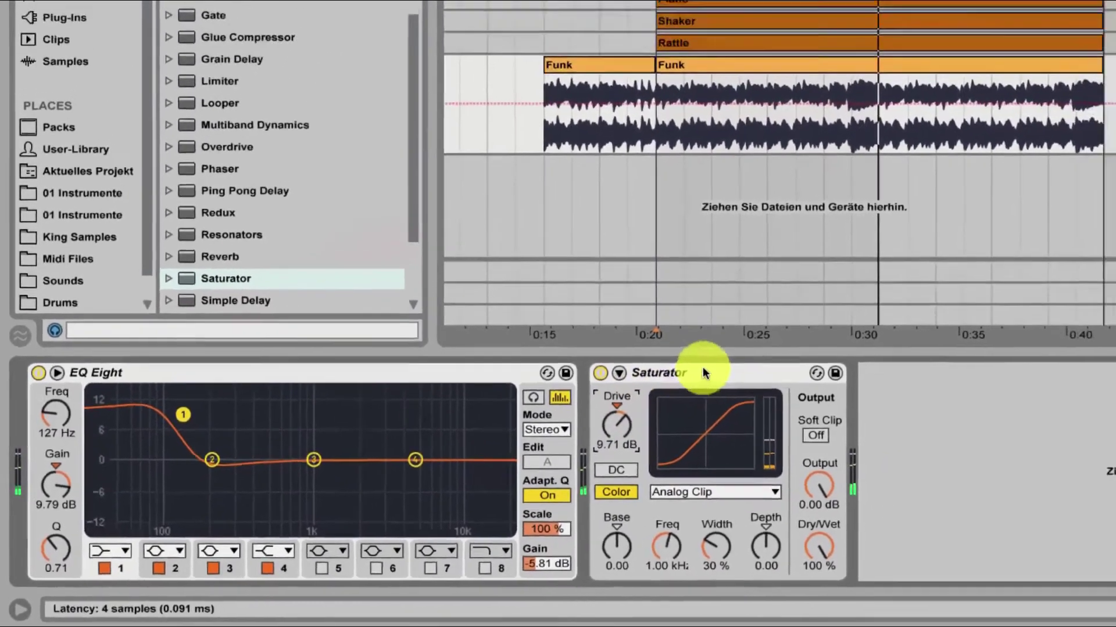
Delete the Saturator, flatten EQ band 1 to 0 dB, and duplicate the Funk track.
click(702, 373)
key(Delete)
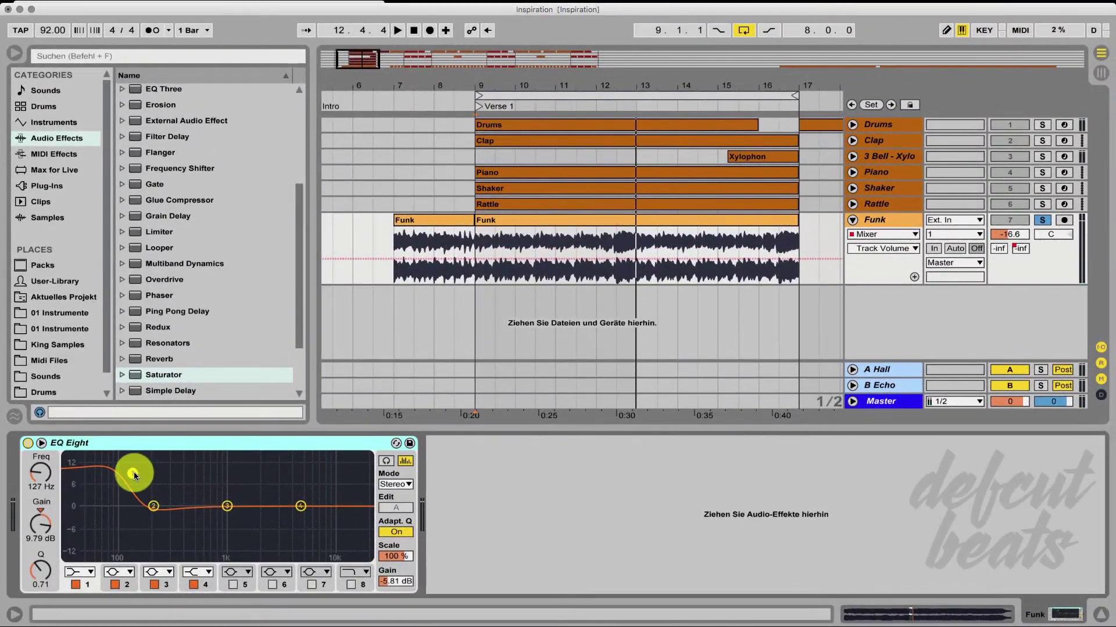
drag(134, 472, 89, 507)
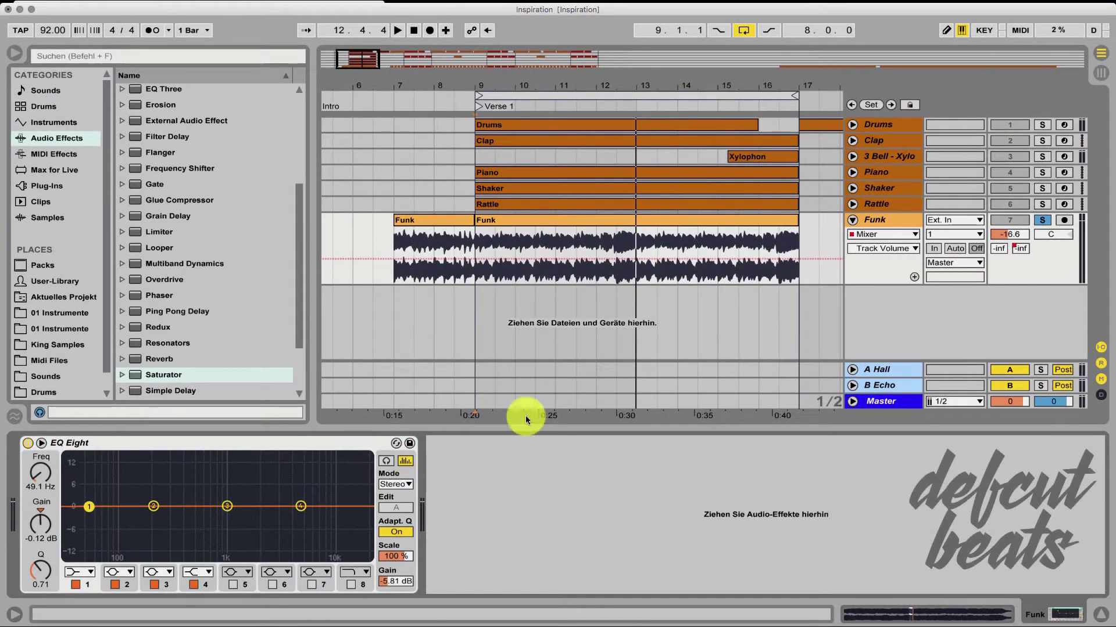
click(851, 335)
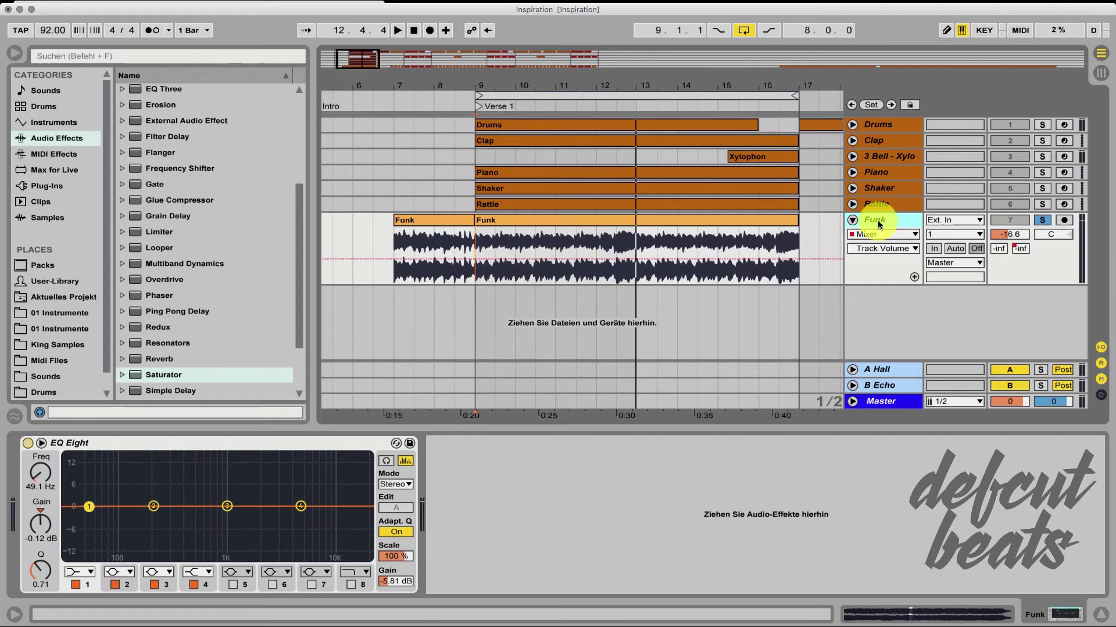
key(super+d)
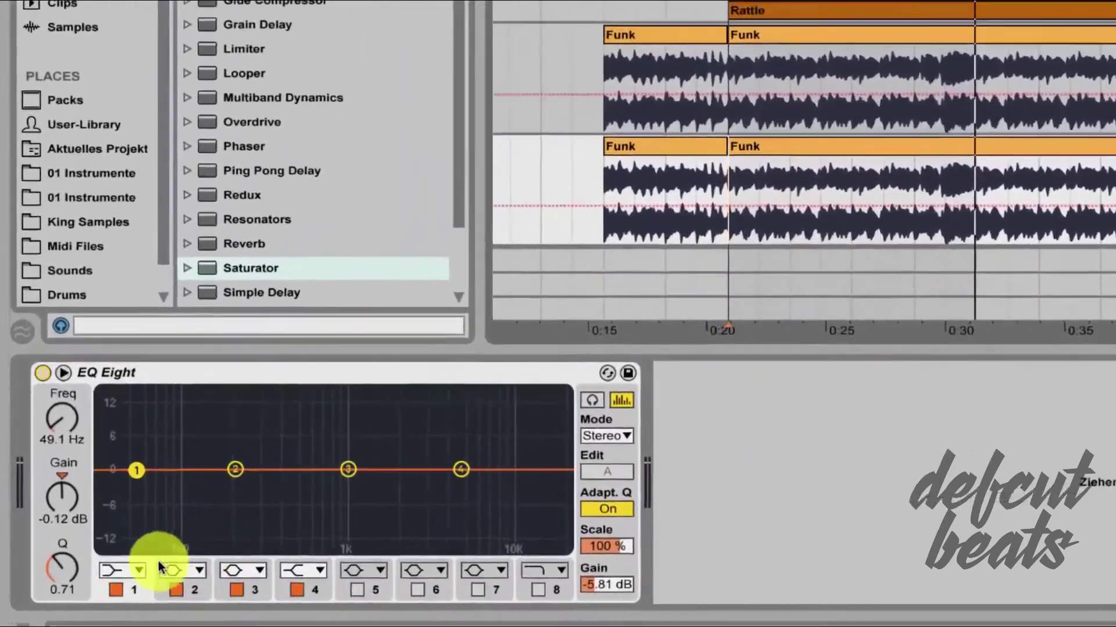
Make EQ band 1 a Low Cut 48 and enable band 8 as a Low Pass 48.
click(140, 570)
click(117, 585)
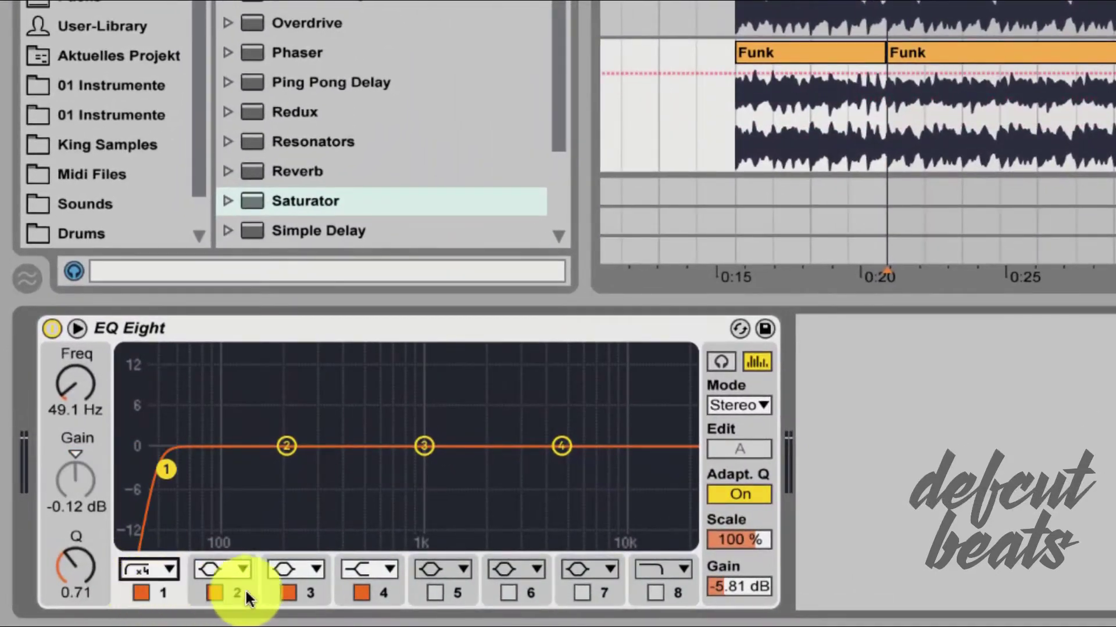
click(655, 592)
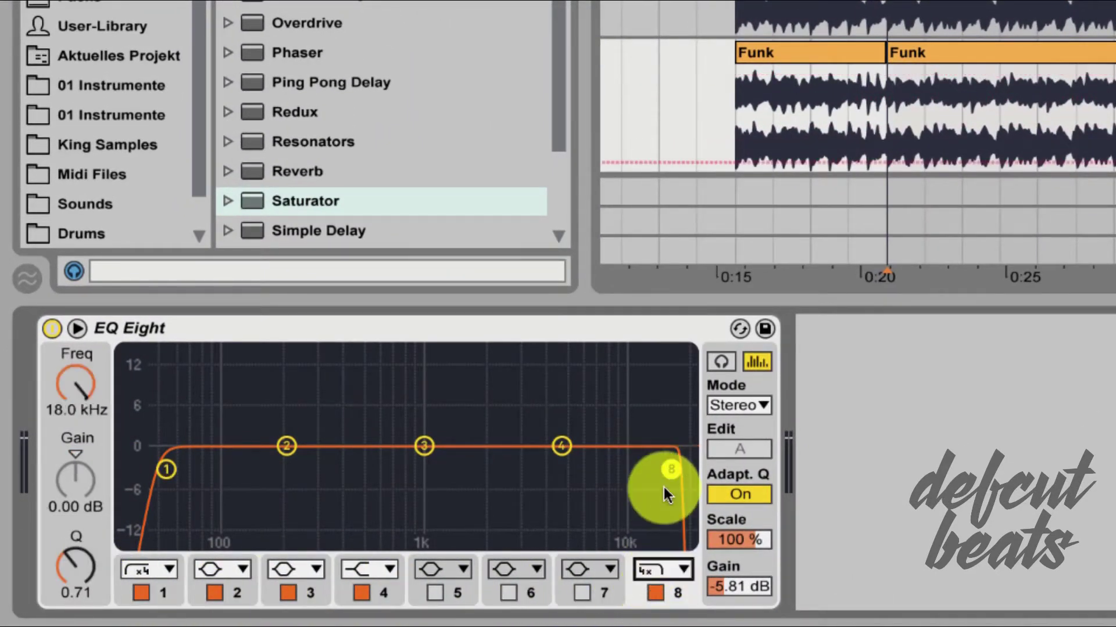
Tune the low pass to about 142 Hz and the low cut to 36.7 Hz, Q 1.70, then re-add Saturator.
key(space)
drag(663, 488, 640, 489)
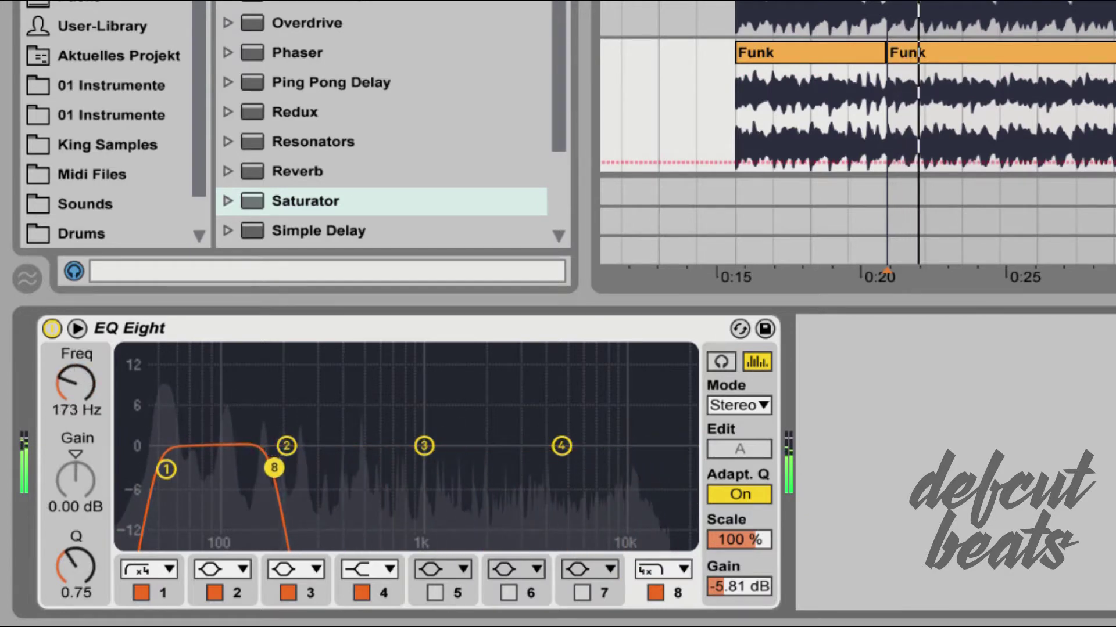
drag(273, 468, 257, 474)
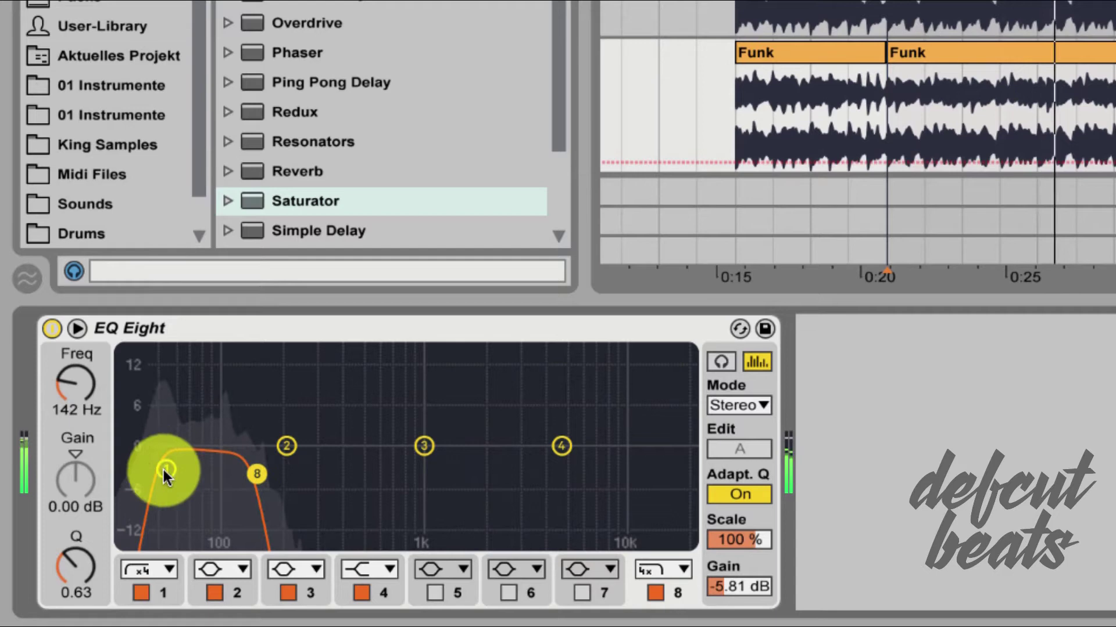
drag(165, 473, 135, 470)
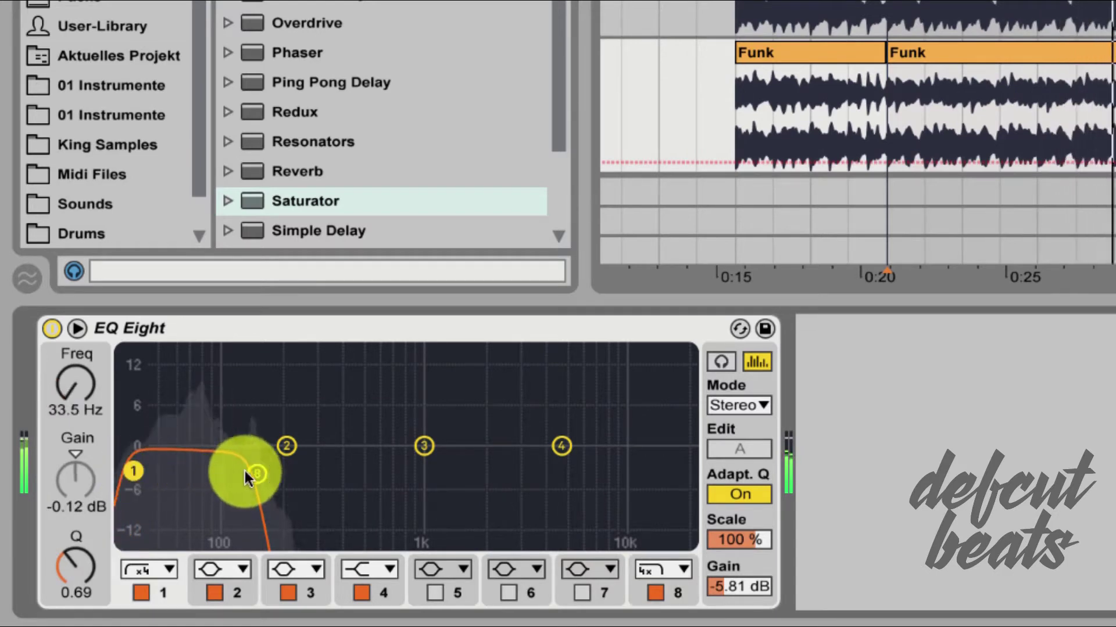
drag(245, 478, 247, 478)
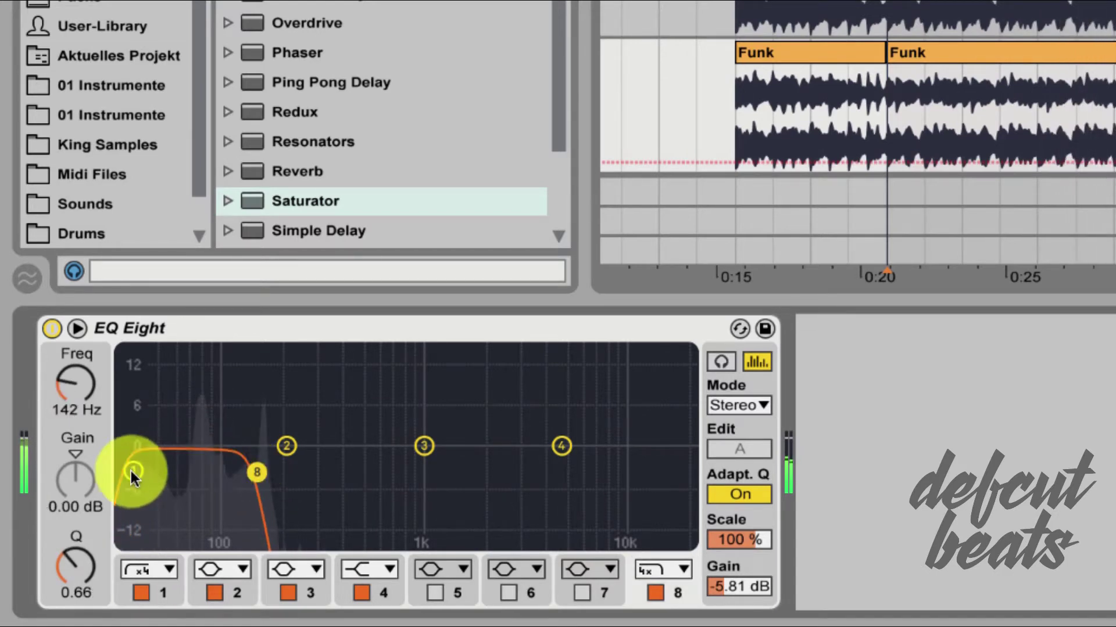
drag(132, 477, 141, 438)
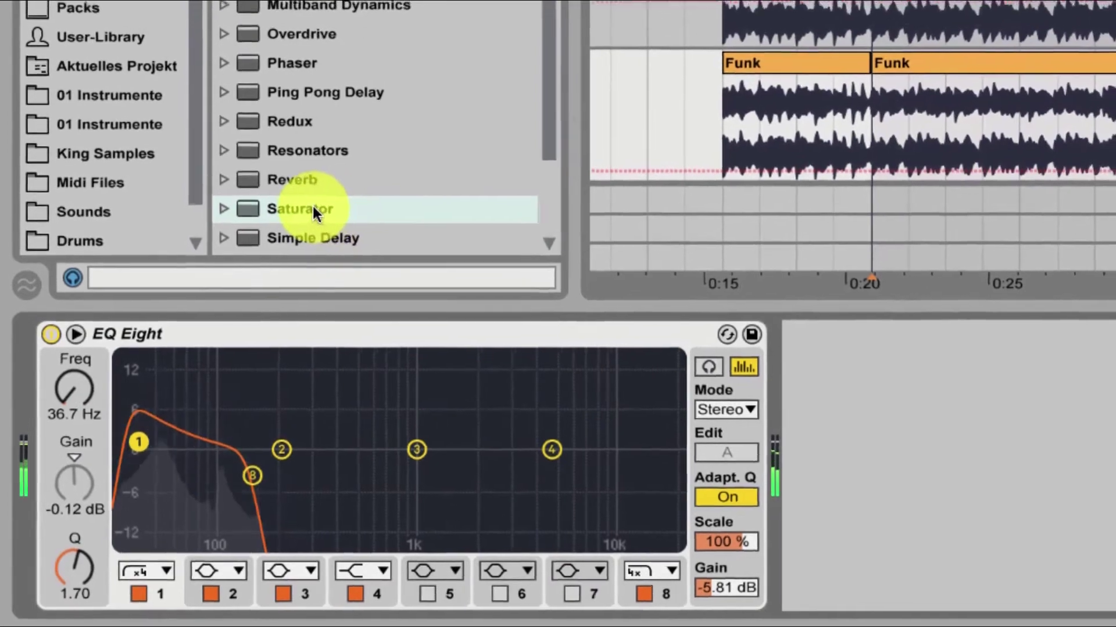
drag(319, 202, 874, 417)
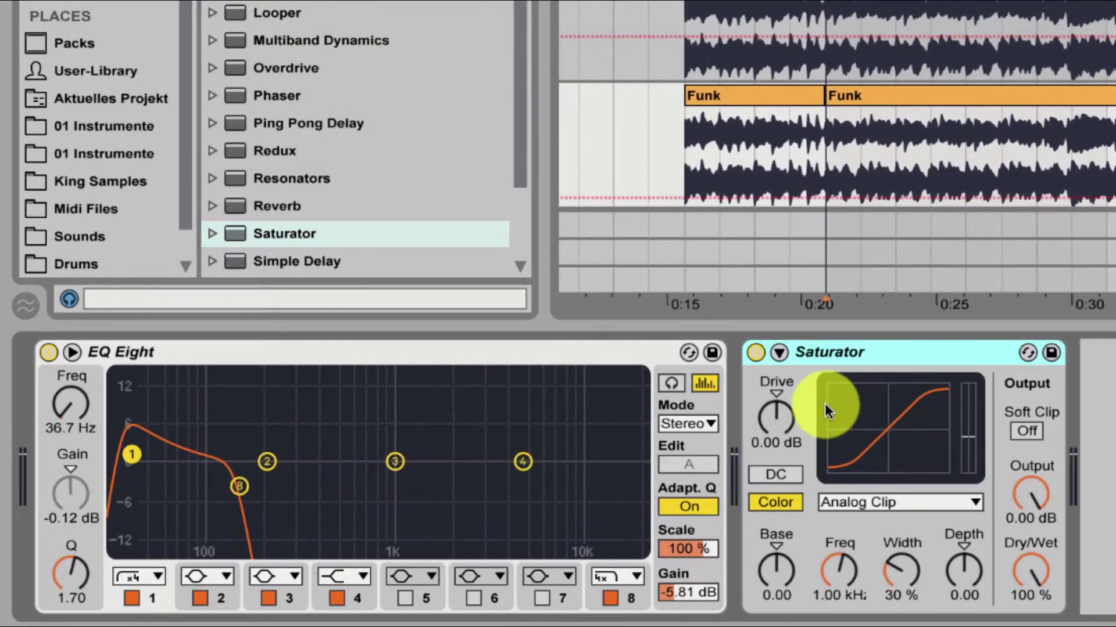
Turn on Saturator DC, raise Drive to 20.6 dB, and lower Base to -17.7.
click(775, 474)
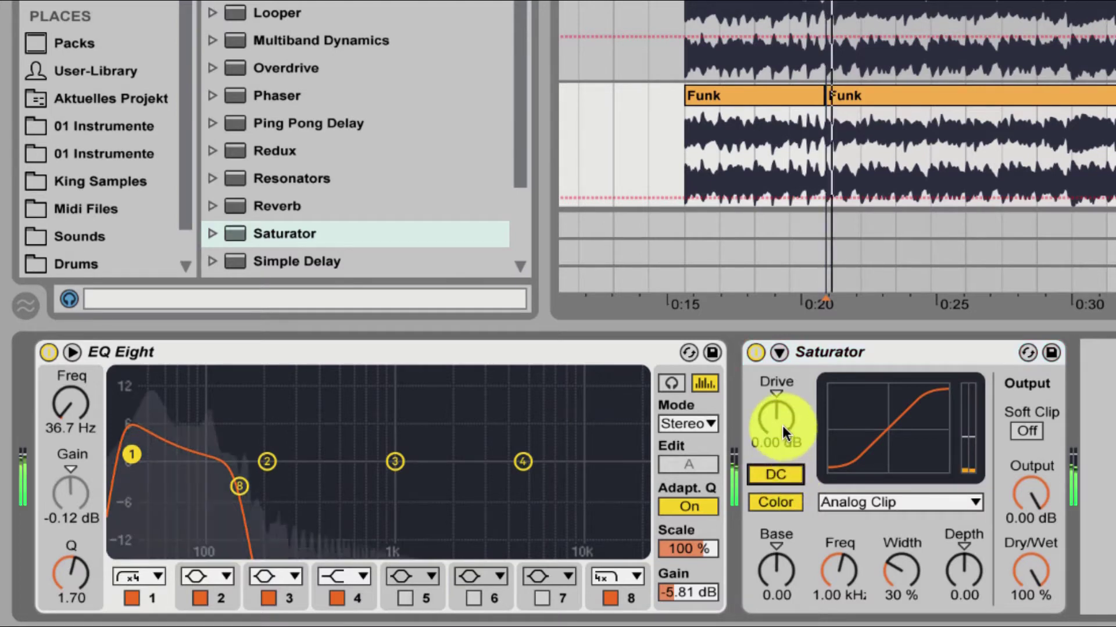
drag(782, 426, 782, 343)
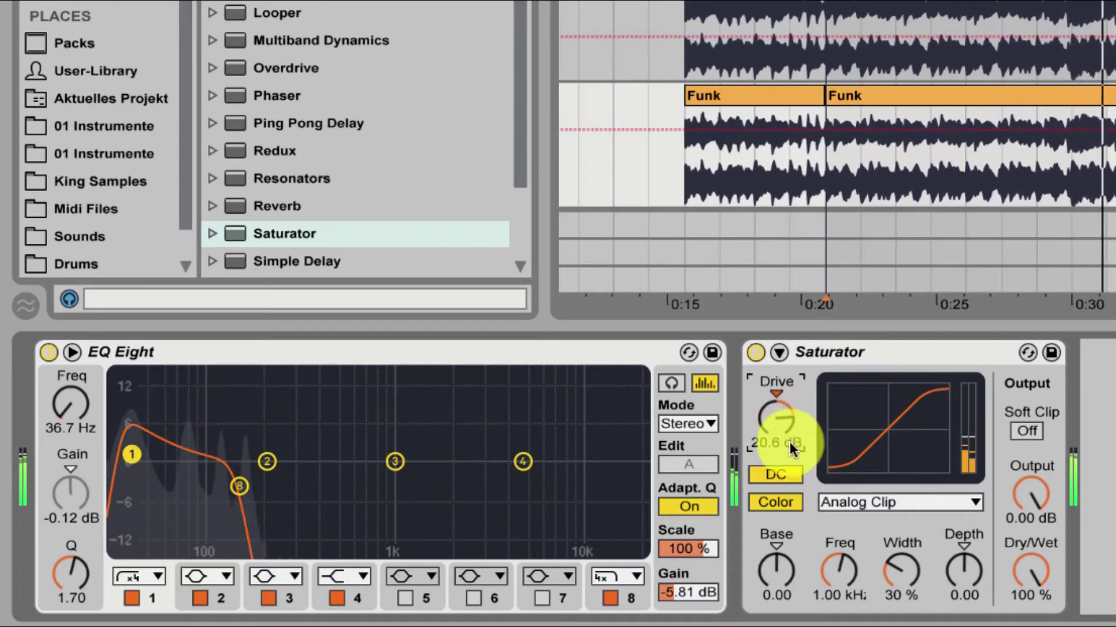
drag(780, 559, 779, 591)
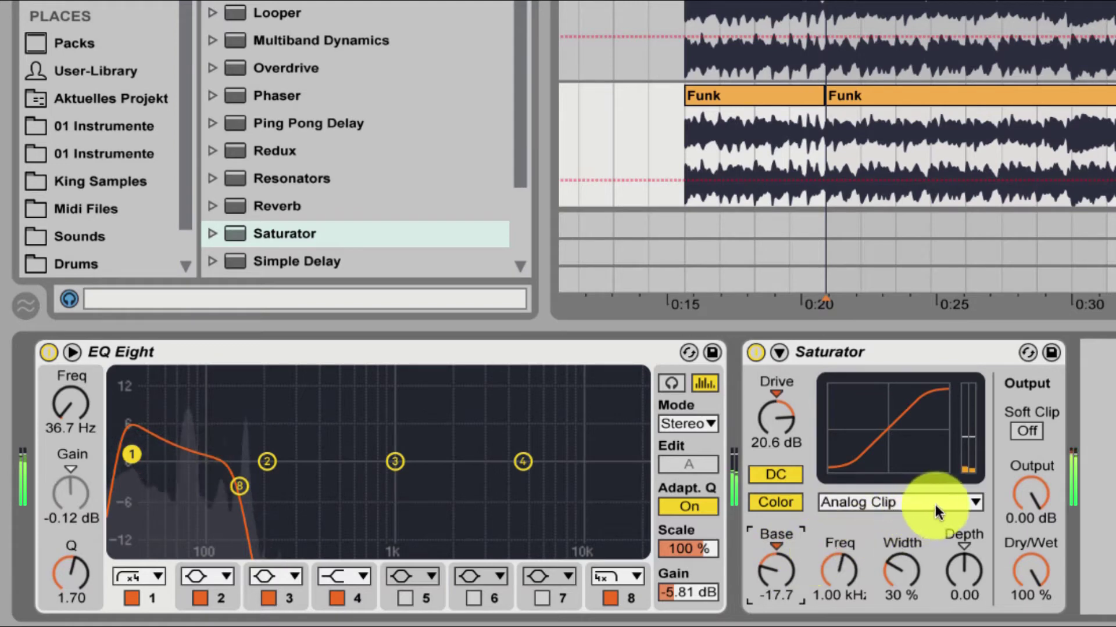
Set Saturator Output -9.43 dB, Width 44%, Freq 425 Hz, and nudge the EQ low cut to 37.4 Hz.
drag(1033, 498, 1032, 527)
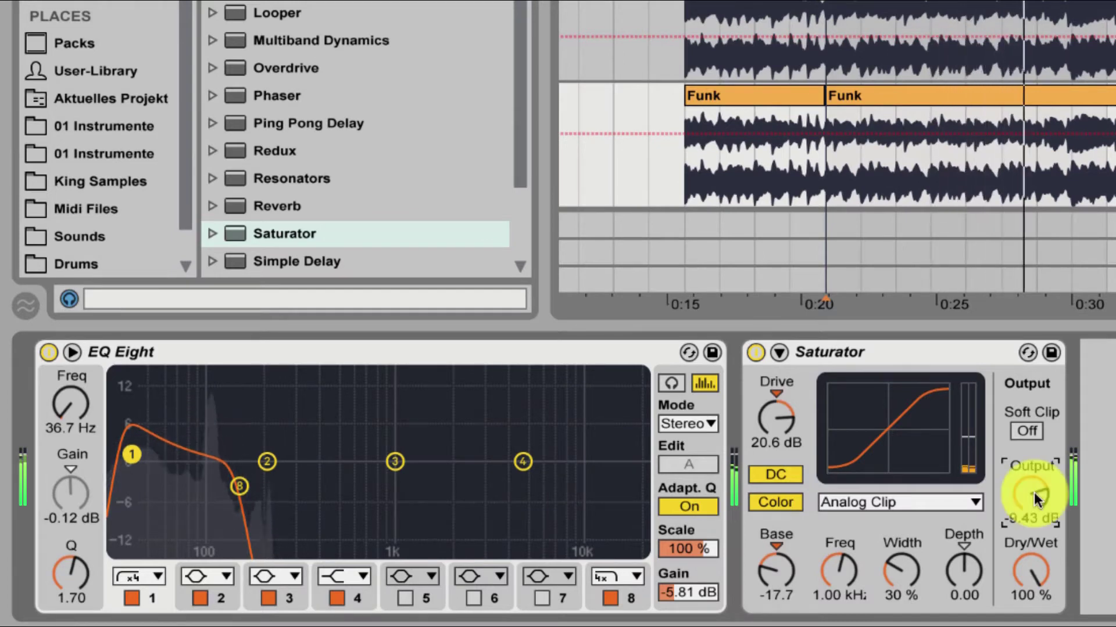
drag(923, 559, 922, 518)
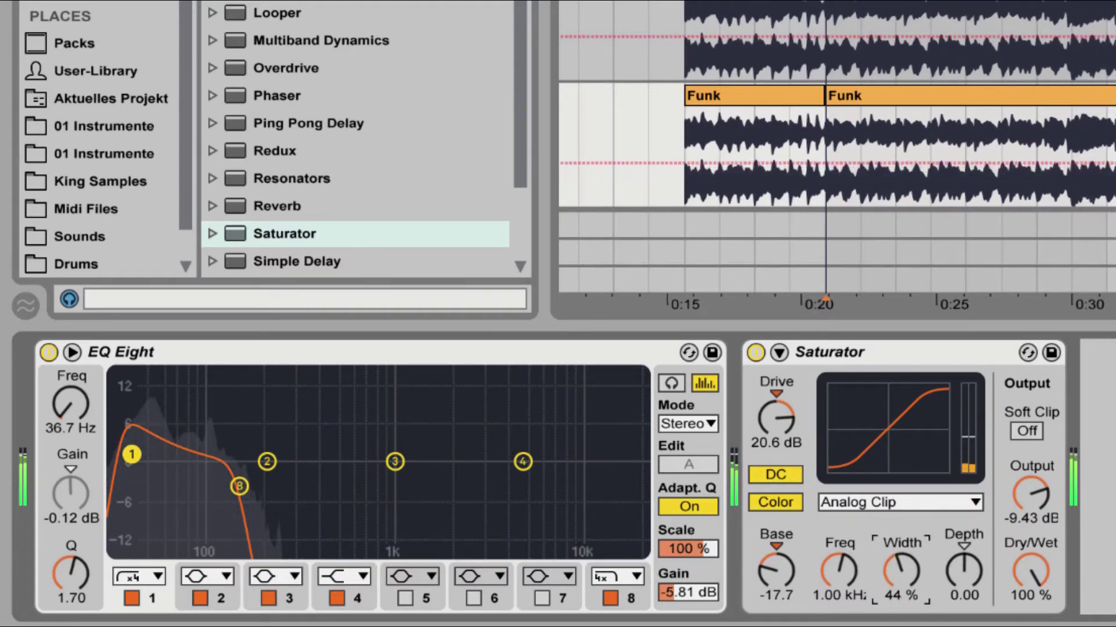
mouse_move(839, 567)
mouse_down()
mouse_move(839, 549)
mouse_move(839, 567)
mouse_up()
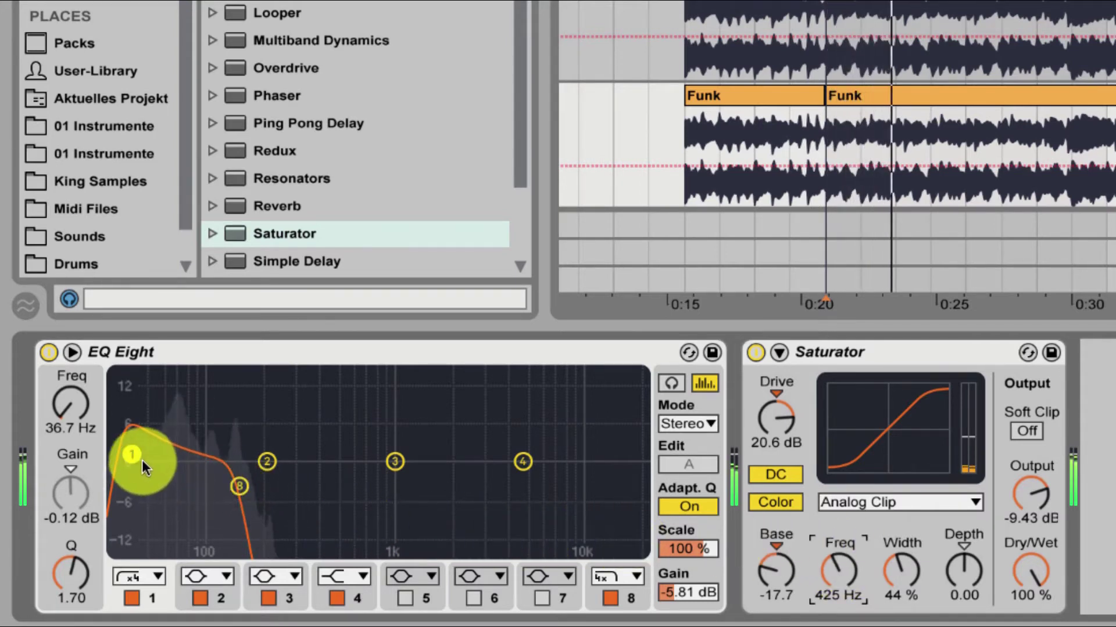
drag(131, 453, 133, 464)
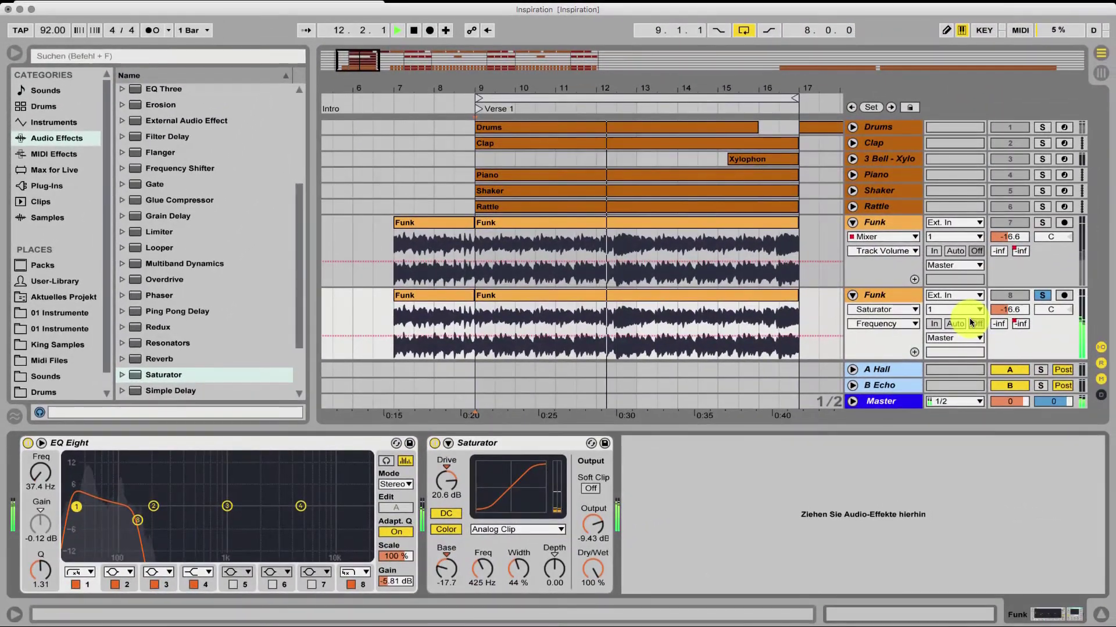
Stop playback, then solo and select the upper Funk track to show its EQ Eight.
key(space)
click(1043, 225)
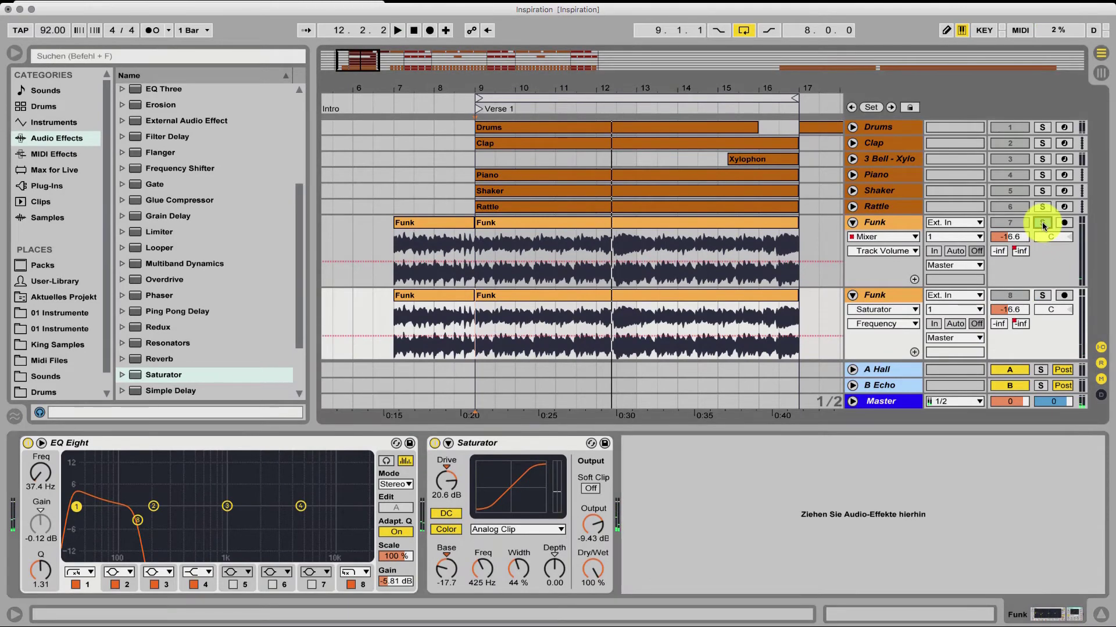
click(906, 225)
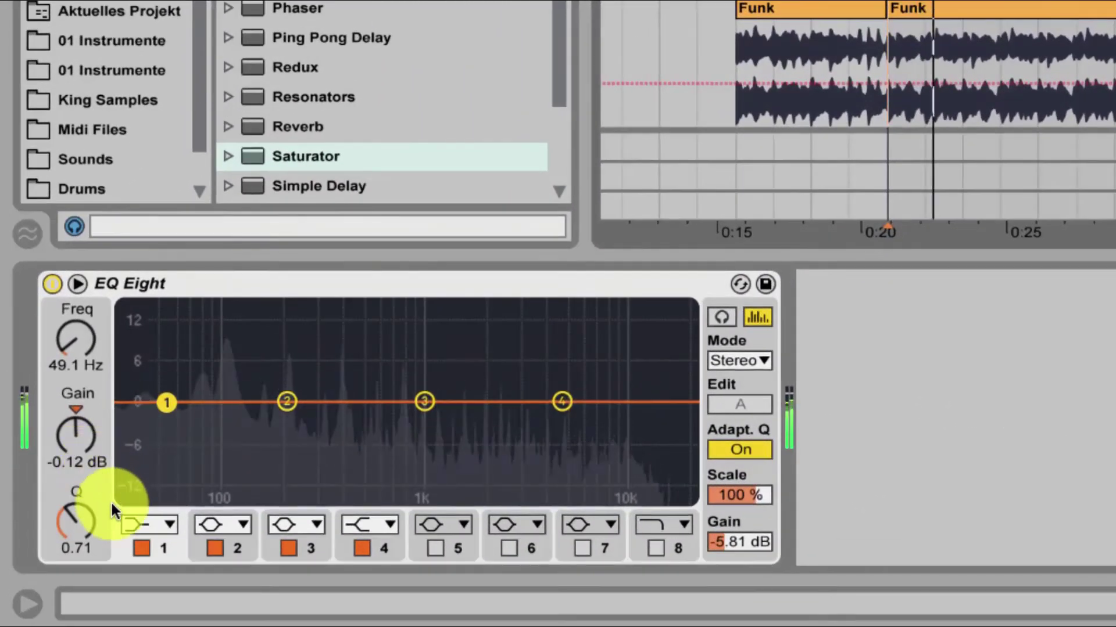
Make EQ band 1 a 48 dB low cut and raise its frequency to about 208 Hz.
click(152, 533)
click(158, 546)
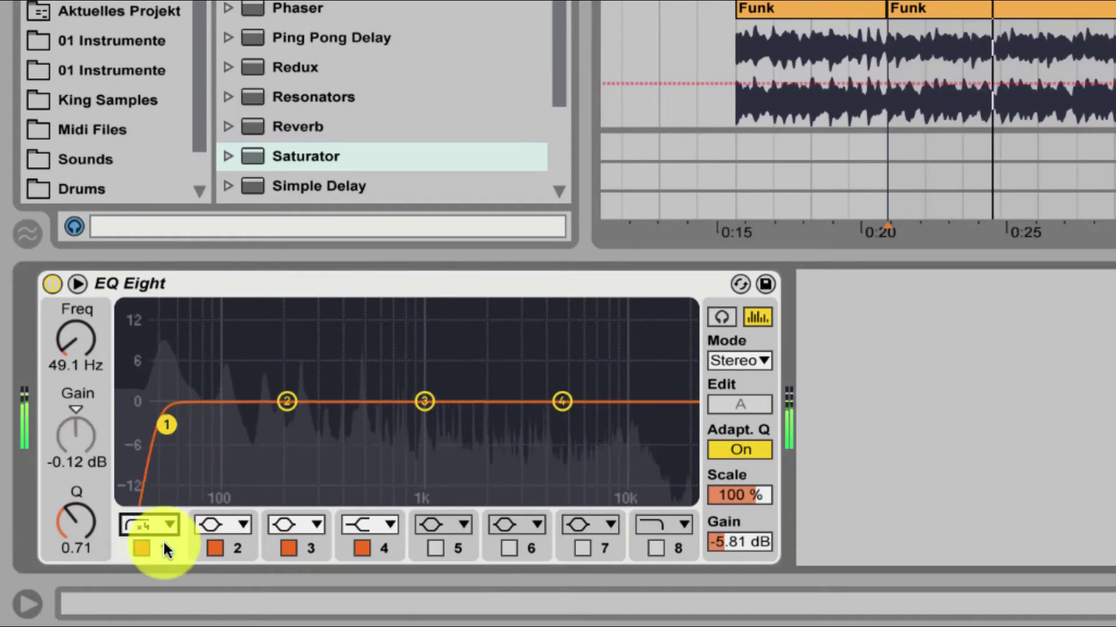
drag(69, 341, 68, 276)
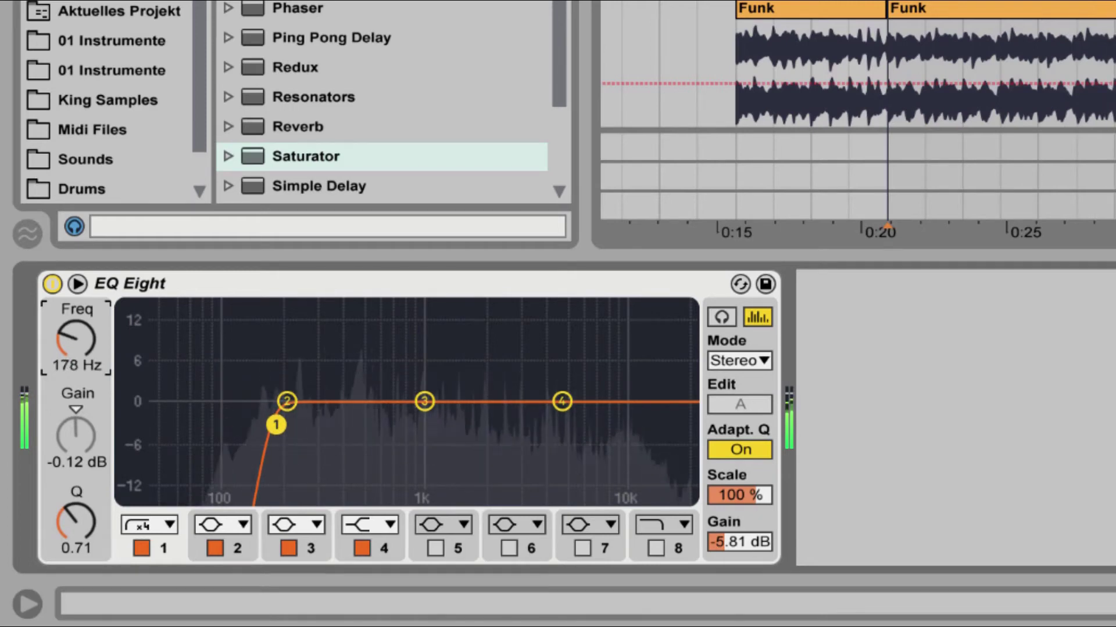
drag(68, 276, 68, 273)
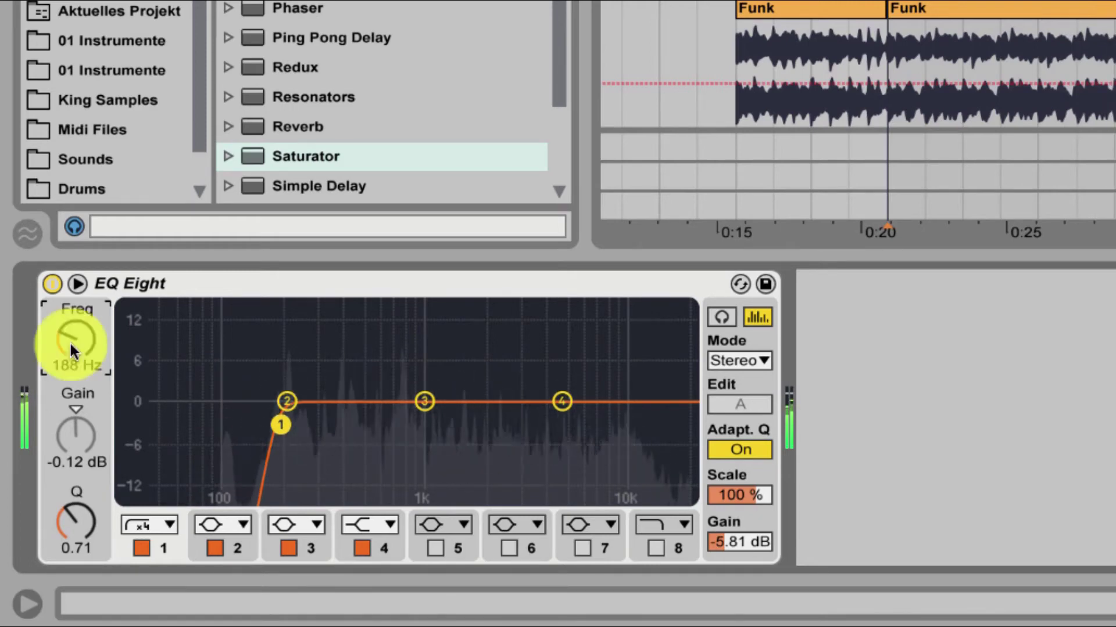
mouse_move(69, 340)
mouse_down()
mouse_move(69, 328)
mouse_move(70, 348)
mouse_up()
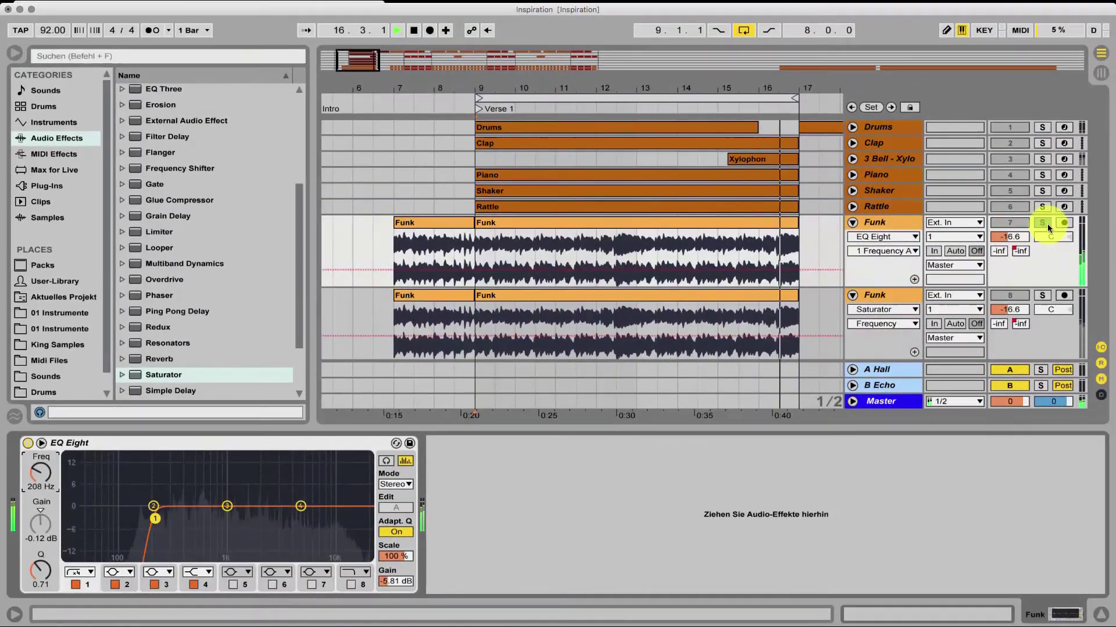
Unsolo the upper Funk track, raise the lower Funk track's volume to -8.8 dB, and stop playback.
click(1047, 220)
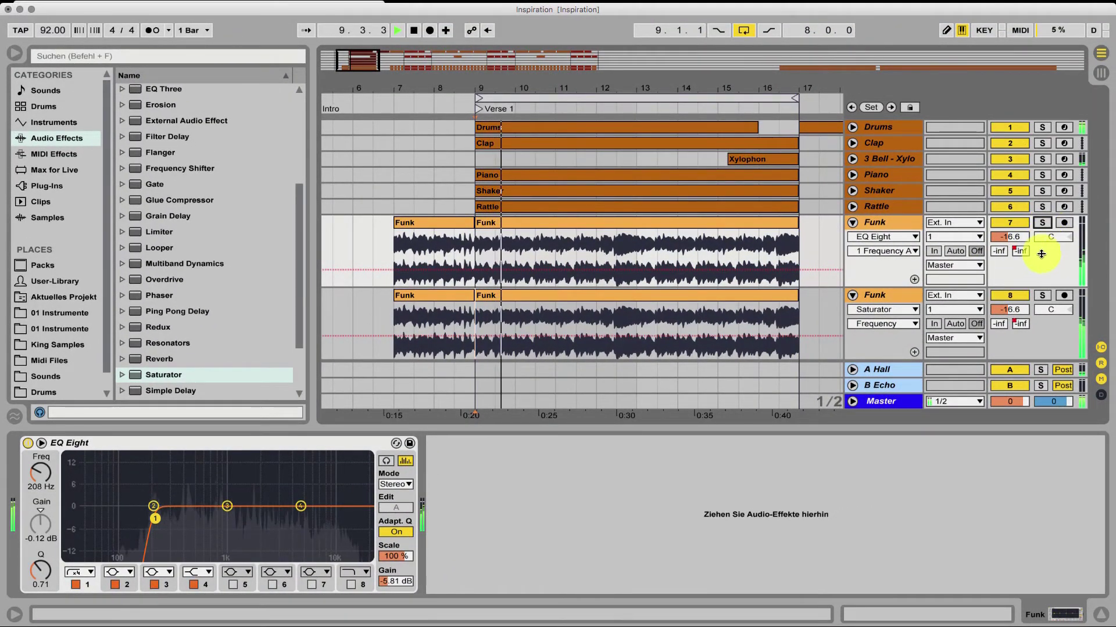
drag(1017, 311, 1017, 303)
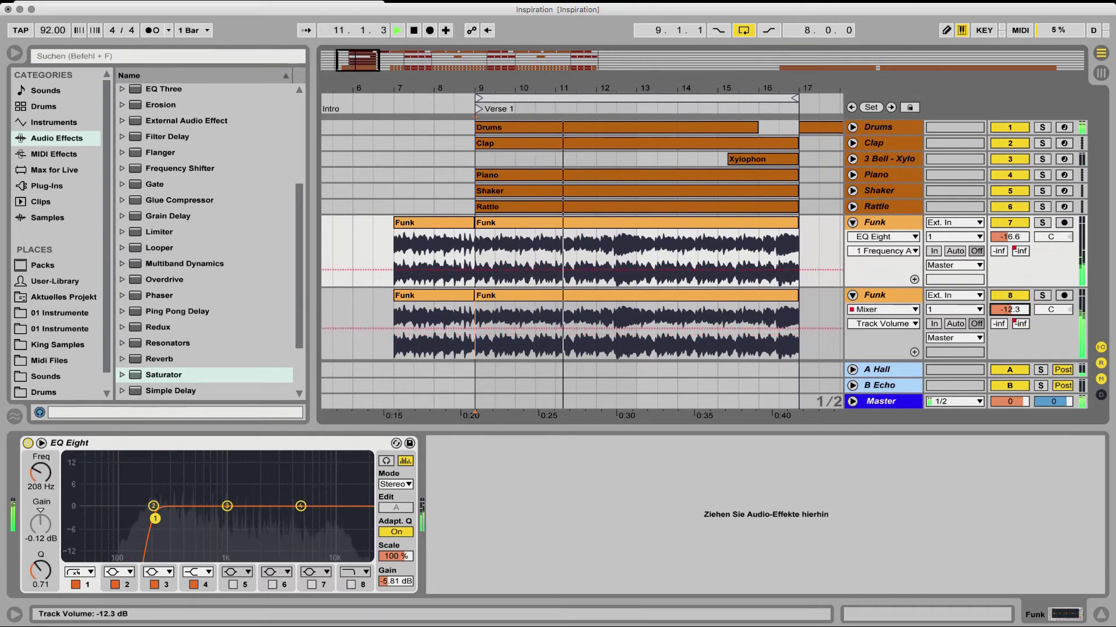
drag(1017, 303, 1017, 298)
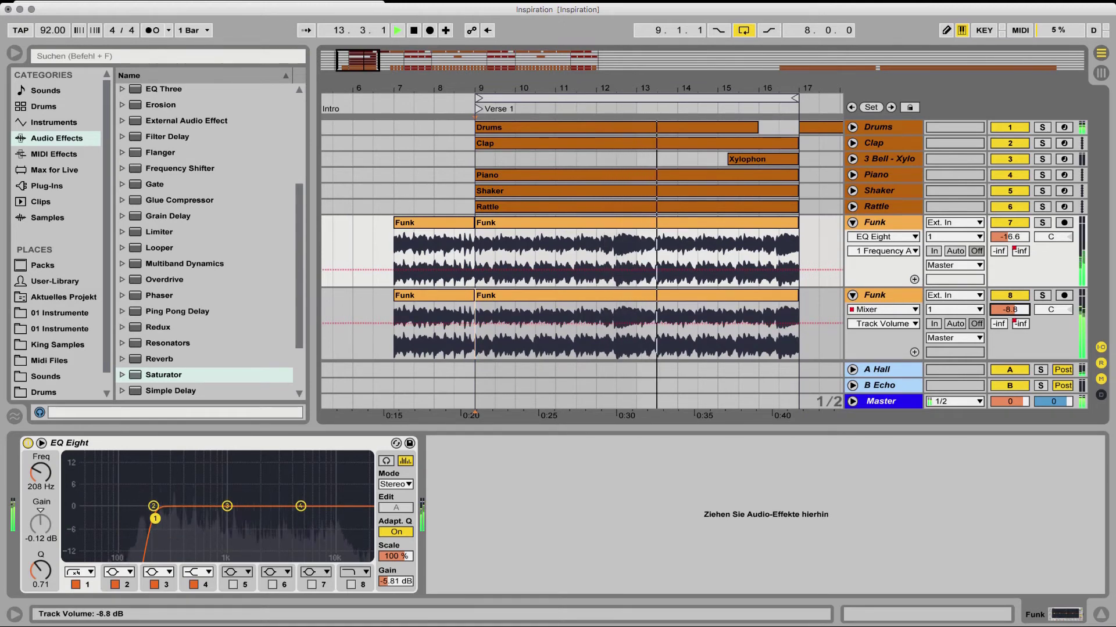
drag(1010, 309, 1013, 314)
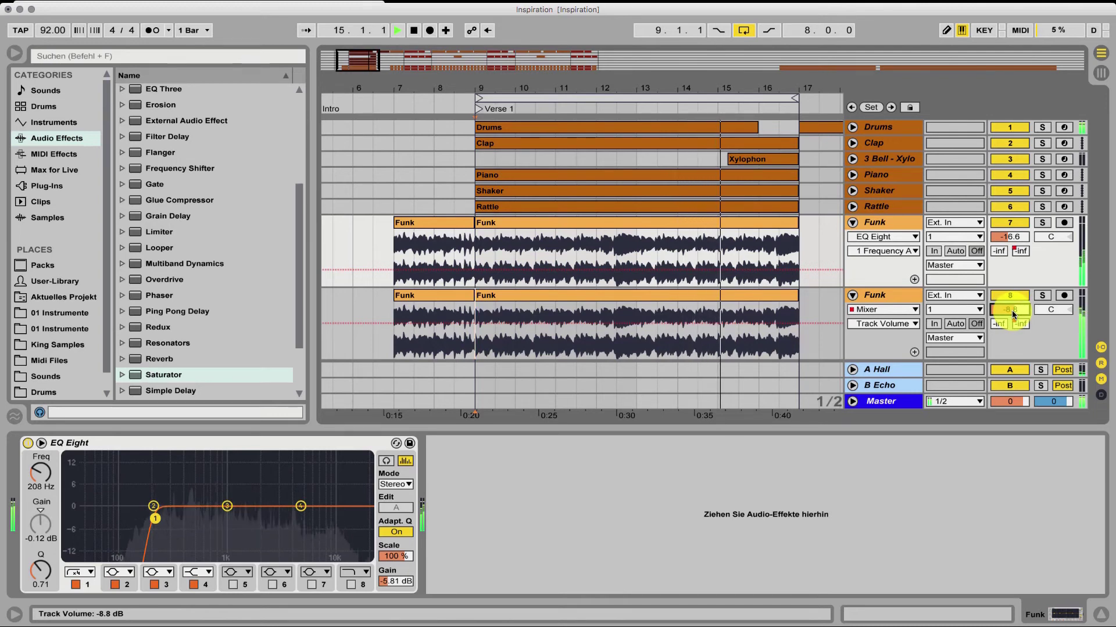
key(space)
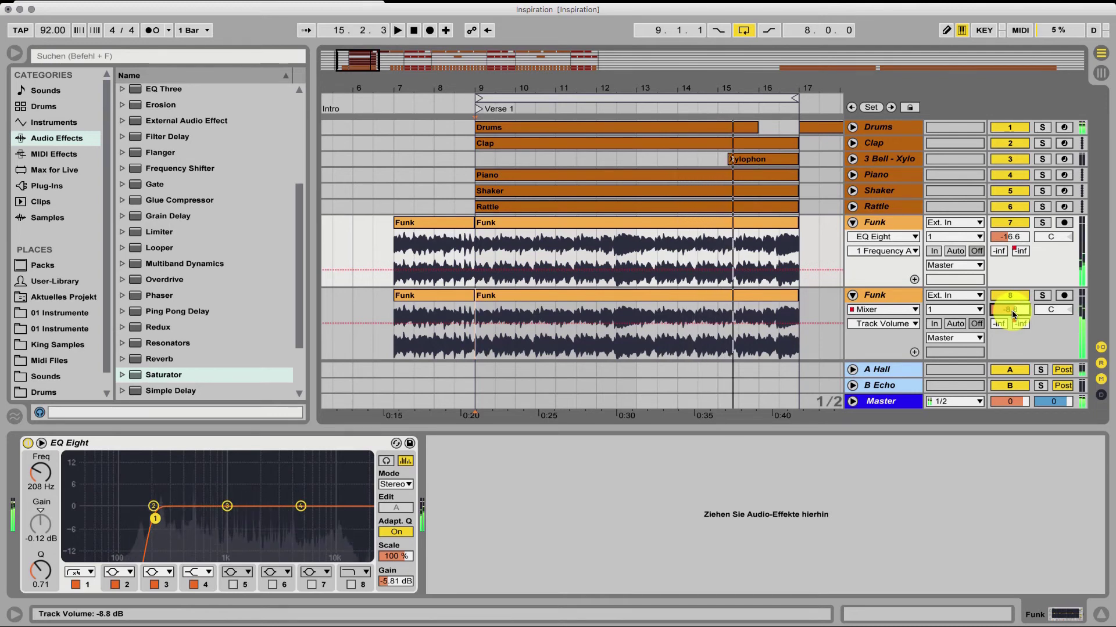
Select the lower Funk track to display its EQ Eight and Saturator chain.
click(905, 298)
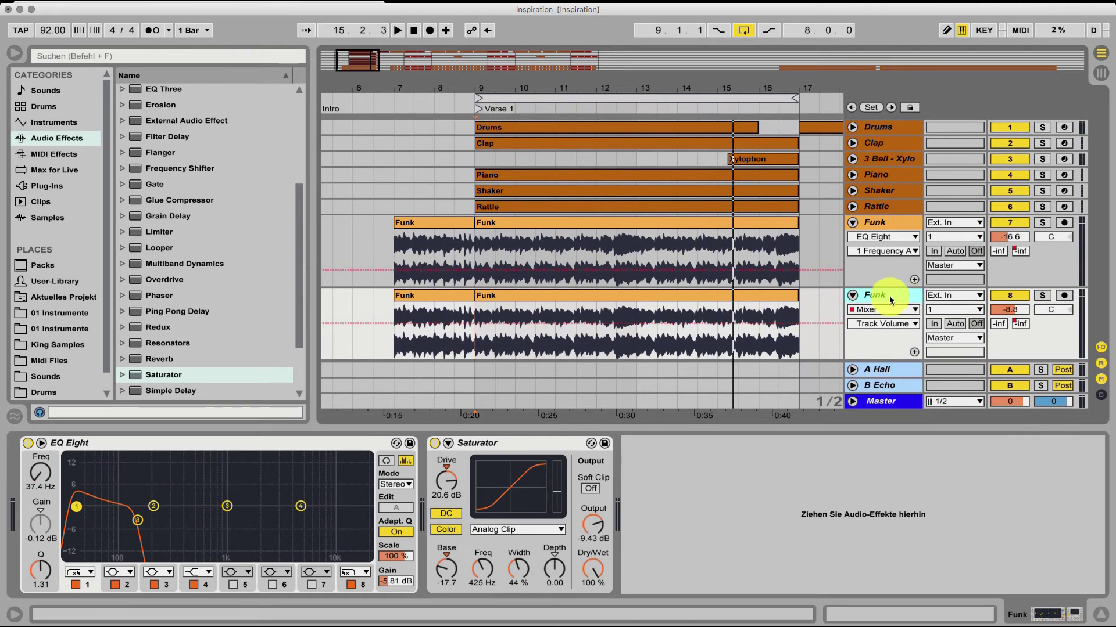